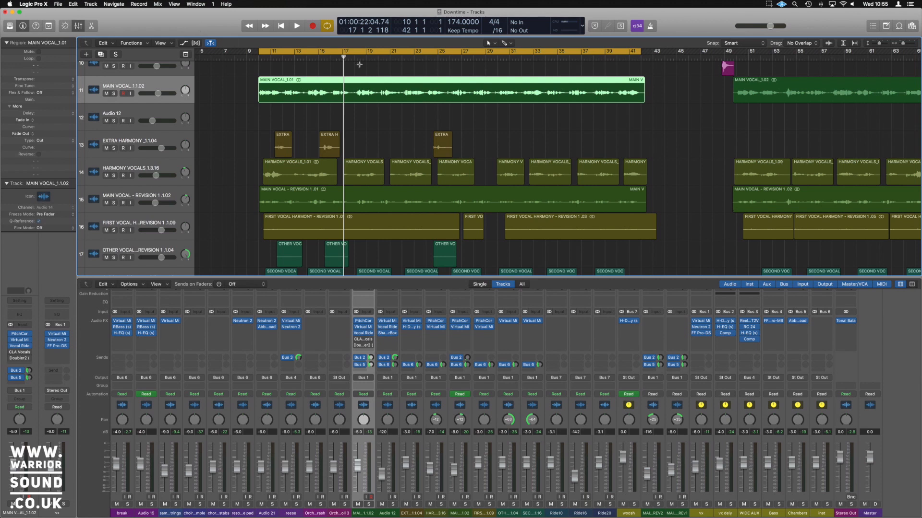
Look over the whole arrangement, the first main vocal region, and the harmony and revision vocal tracks below it
{"action": "left_click", "coordinate": [491, 115]}
{"action": "key", "text": "z"}
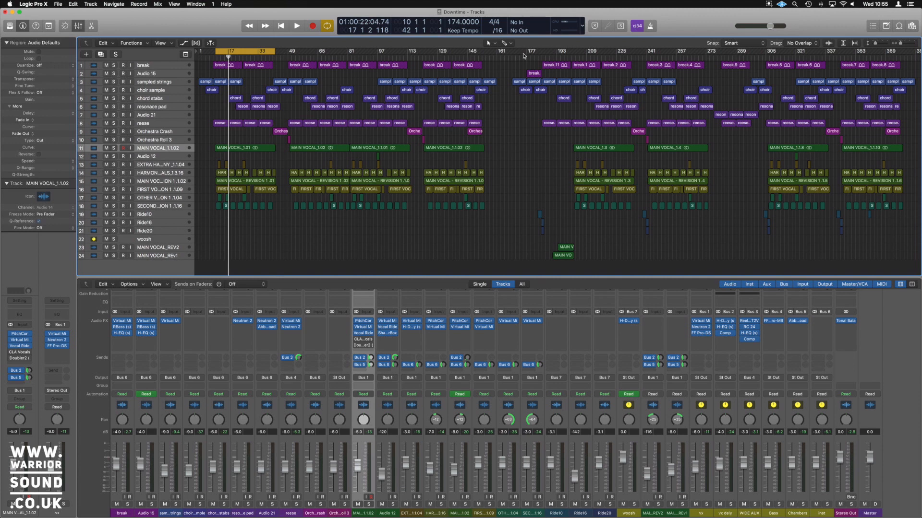
{"action": "left_click", "coordinate": [261, 148]}
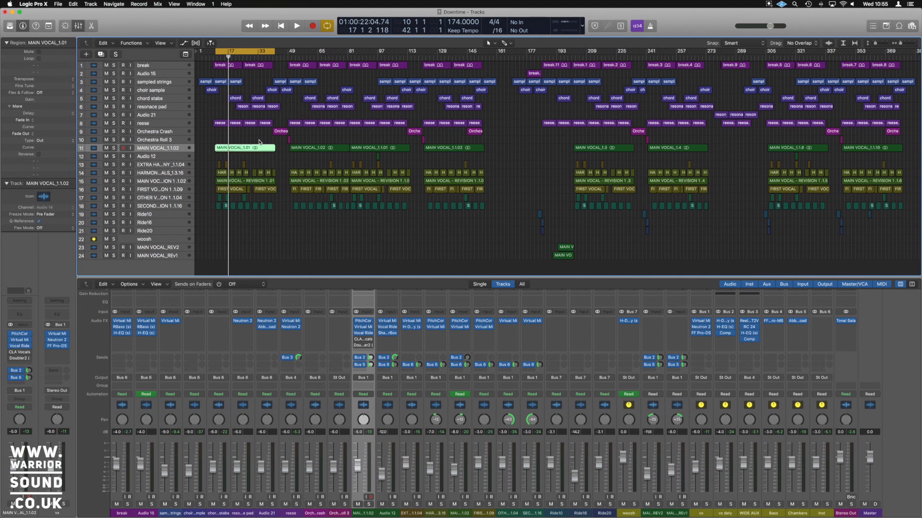
{"action": "key", "text": "z"}
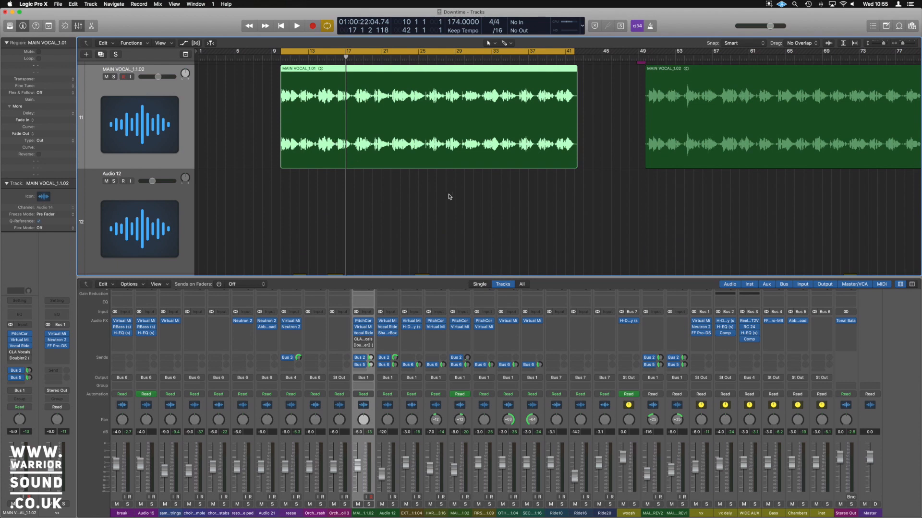
{"action": "left_click", "coordinate": [444, 183]}
{"action": "scroll", "coordinate": [444, 183], "scroll_direction": "down", "scroll_amount": 10}
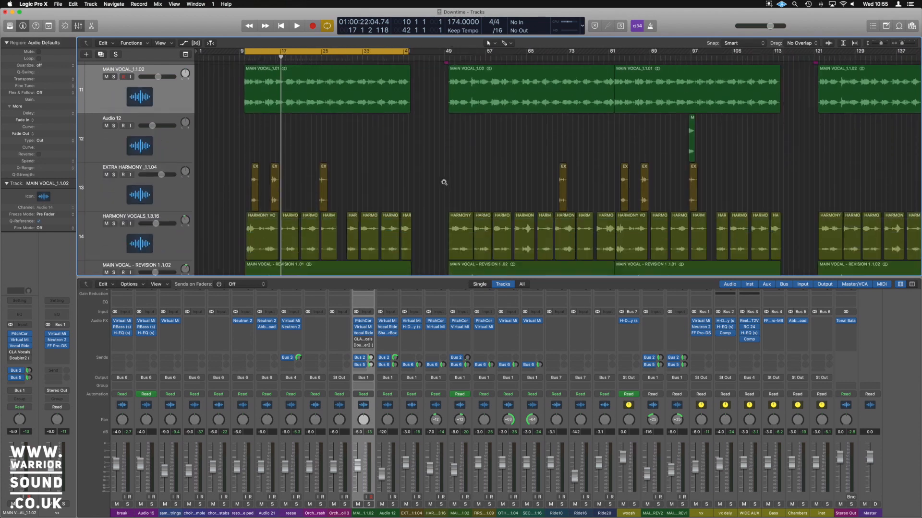
{"action": "scroll", "coordinate": [444, 182], "scroll_direction": "down", "scroll_amount": 3}
{"action": "scroll", "coordinate": [387, 152], "scroll_direction": "down", "scroll_amount": 10}
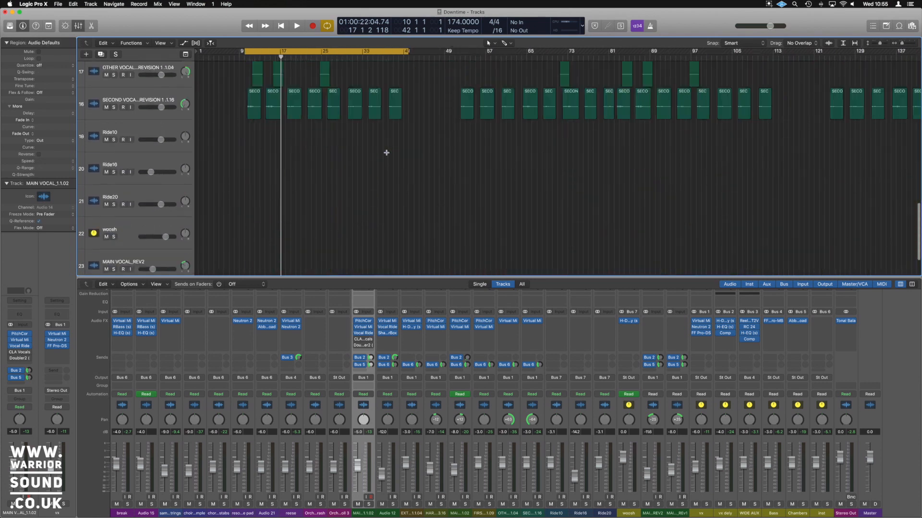
{"action": "scroll", "coordinate": [386, 152], "scroll_direction": "up", "scroll_amount": 10}
{"action": "scroll", "coordinate": [505, 235], "scroll_direction": "down", "scroll_amount": 2}
Solo the vs bus channel and play back all the vocal layers together
{"action": "left_click", "coordinate": [706, 504]}
{"action": "key", "text": "space"}
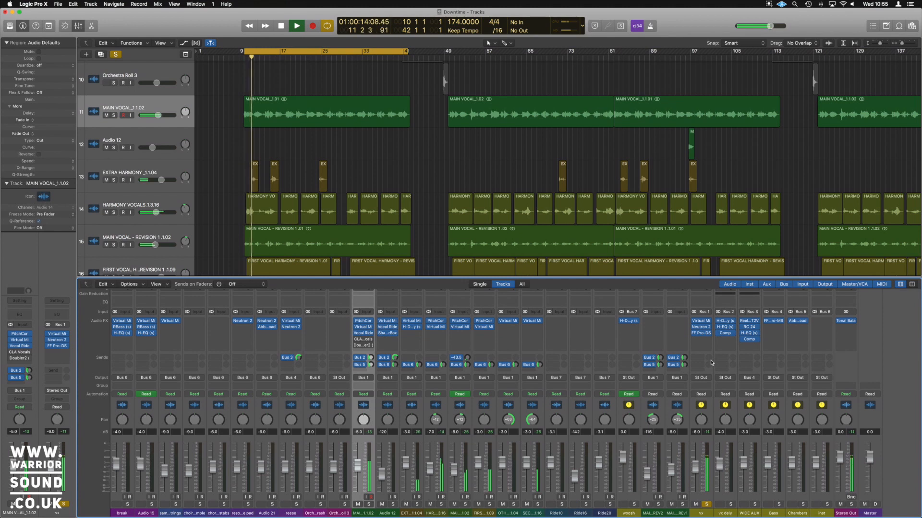
{"action": "scroll", "coordinate": [439, 193], "scroll_direction": "down", "scroll_amount": 2}
{"action": "scroll", "coordinate": [432, 182], "scroll_direction": "up", "scroll_amount": 2}
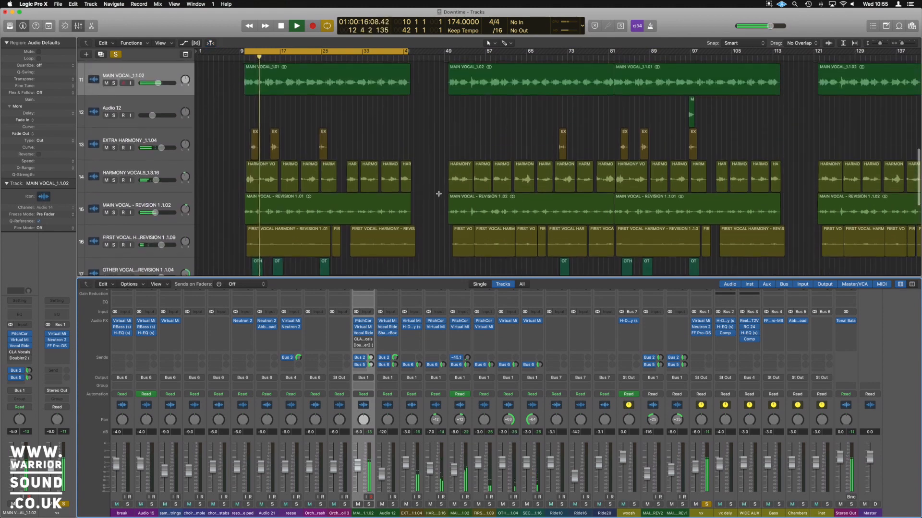
{"action": "scroll", "coordinate": [430, 176], "scroll_direction": "down", "scroll_amount": 1}
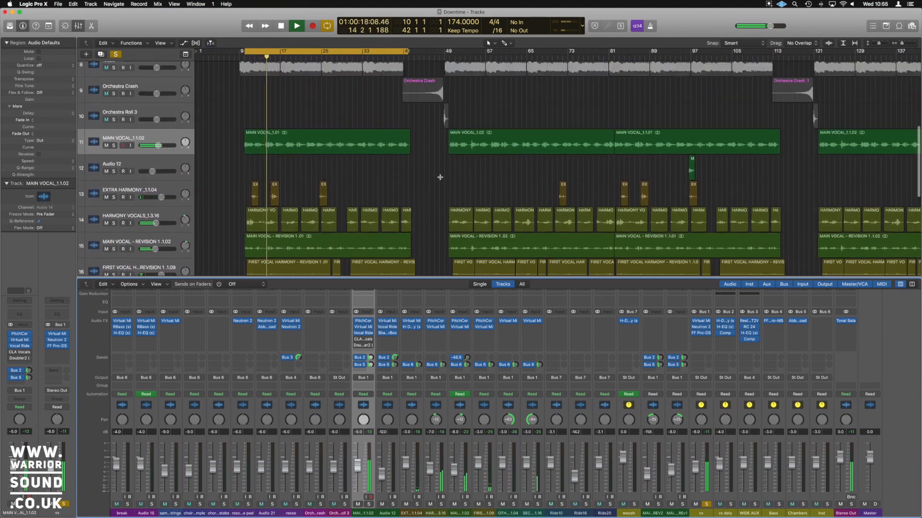
{"action": "key", "text": "space"}
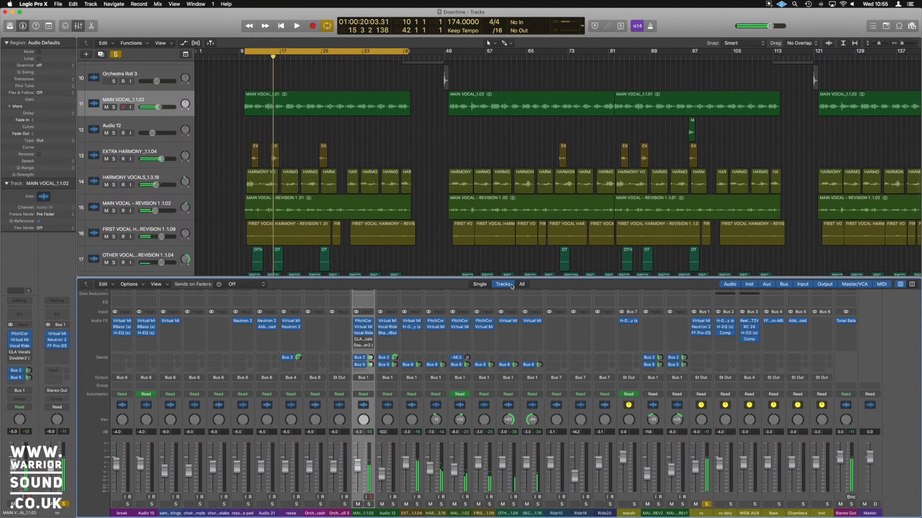
Solo the MAIN VOCAL_1.1.02 track for playback and mute the vs dely bus
{"action": "key", "text": "s"}
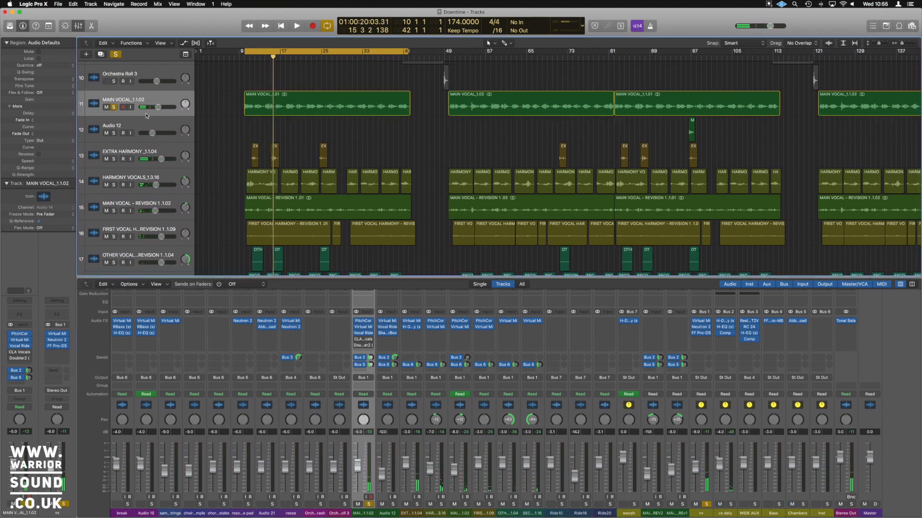
{"action": "key", "text": "space"}
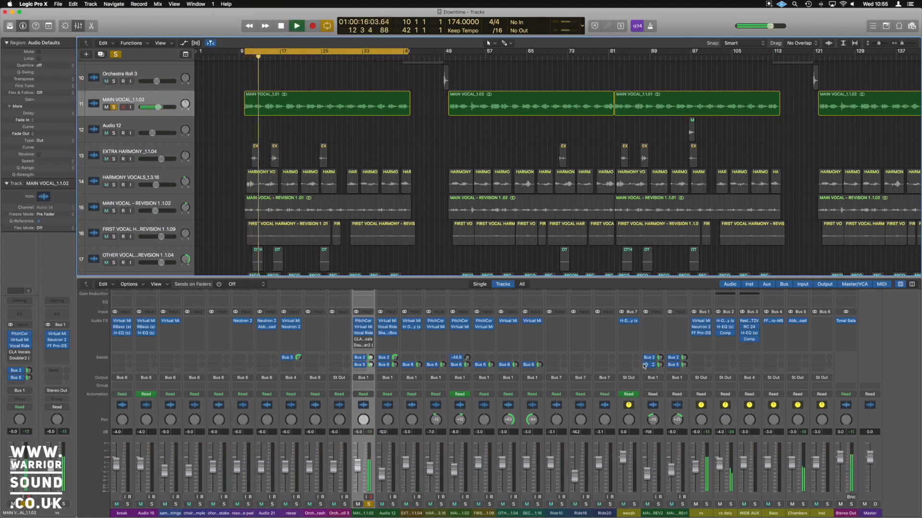
{"action": "key", "text": "space"}
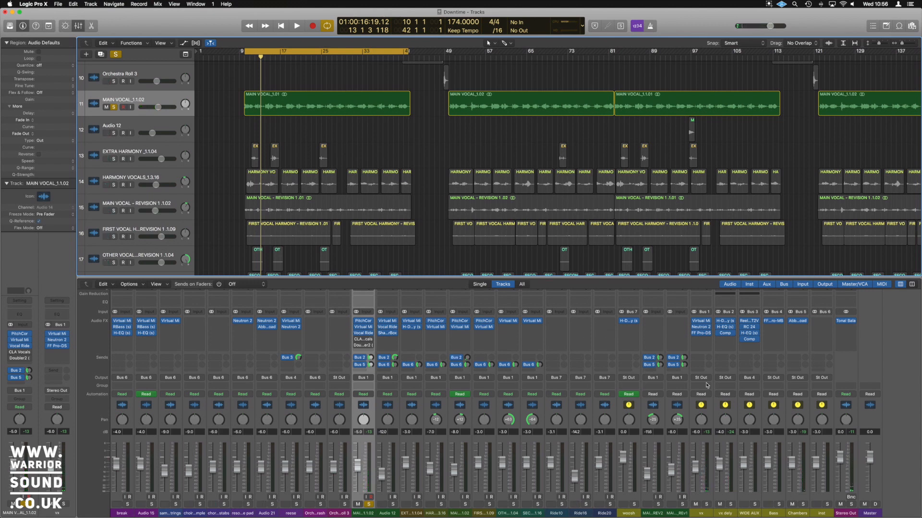
{"action": "left_click", "coordinate": [721, 505]}
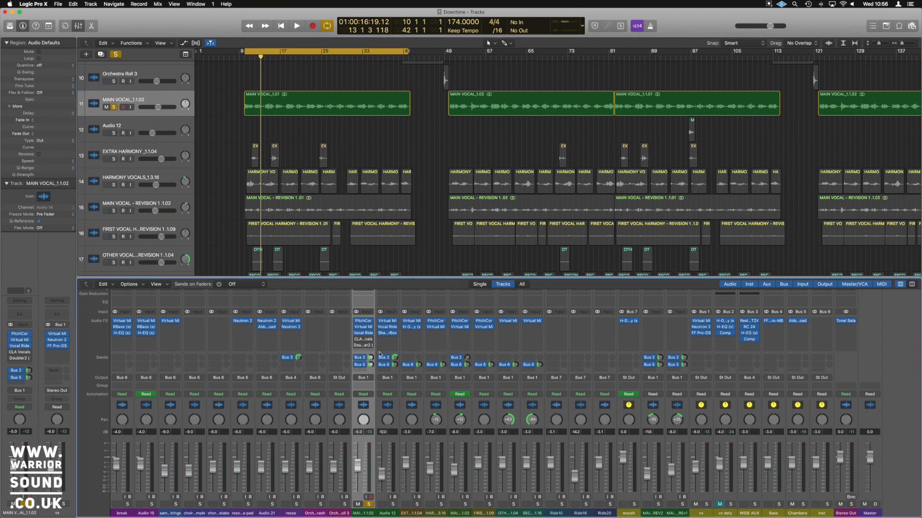
Inspect the settings of the bypassed CLA Vocals and Doubler2 plug-ins on the main vocal channel
{"action": "left_click", "coordinate": [363, 339]}
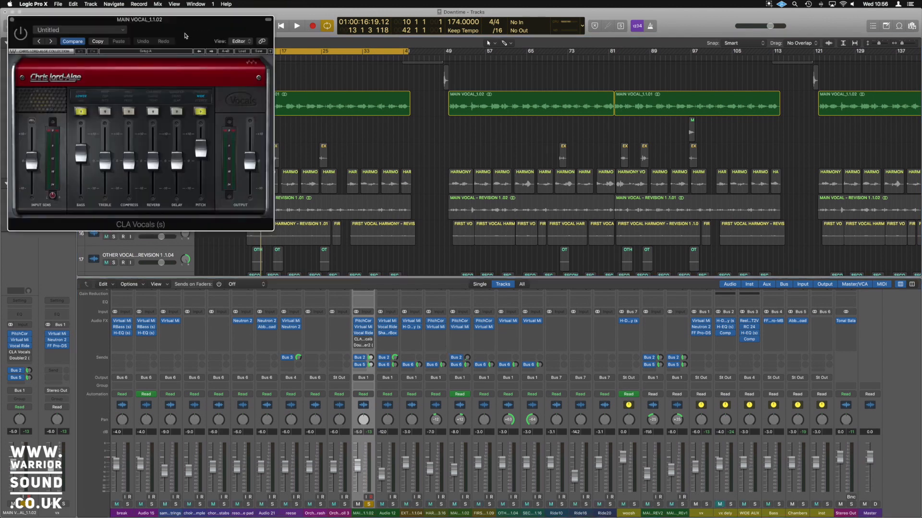
{"action": "left_click_drag", "start_coordinate": [185, 33], "coordinate": [546, 95]}
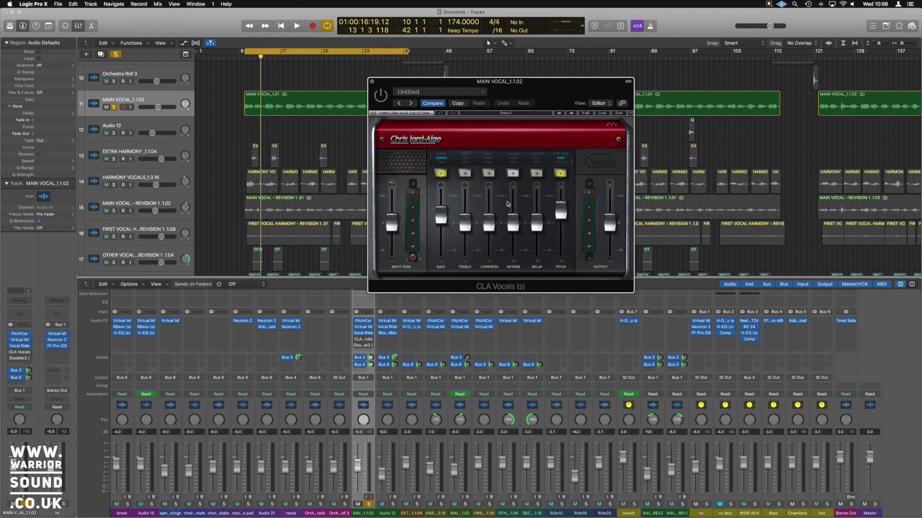
{"action": "left_click", "coordinate": [371, 82]}
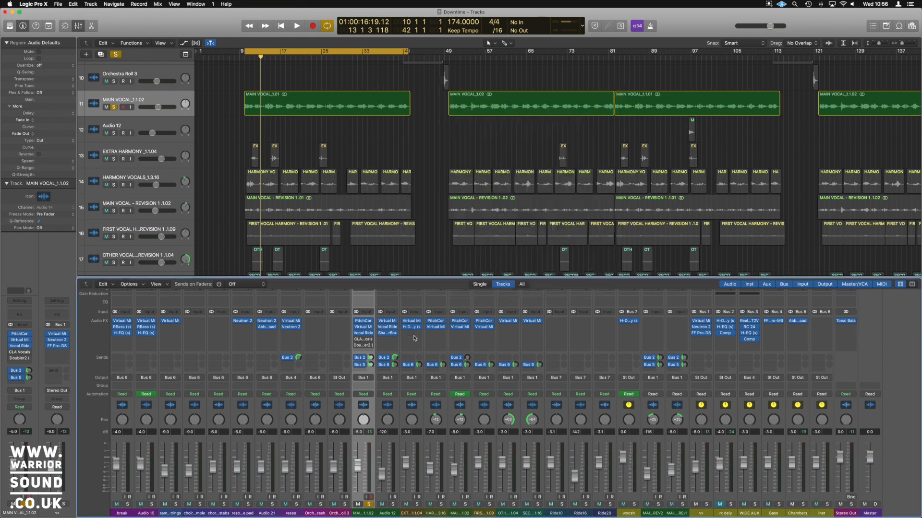
{"action": "left_click", "coordinate": [361, 345]}
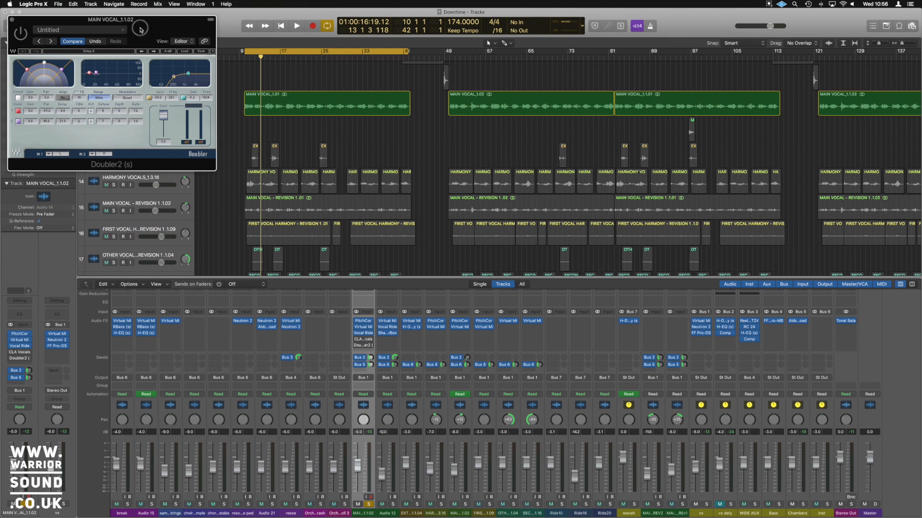
{"action": "left_click_drag", "start_coordinate": [135, 21], "coordinate": [554, 135]}
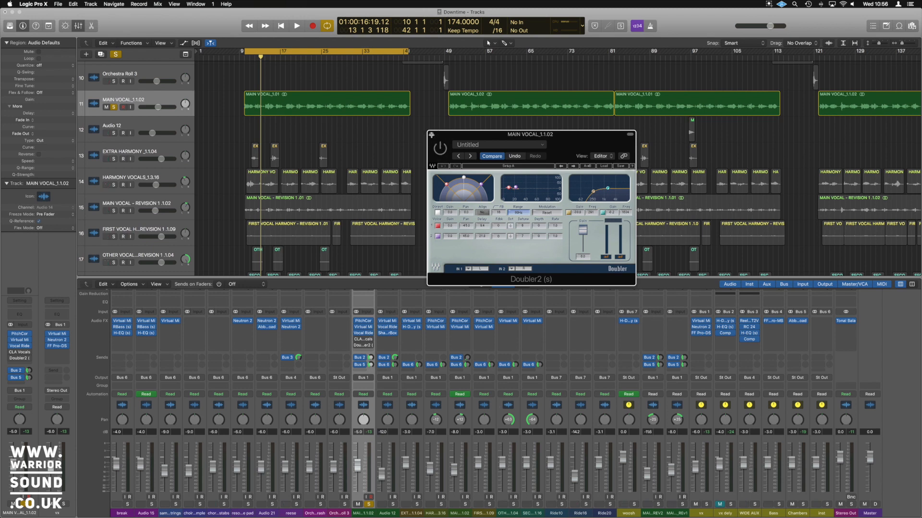
{"action": "left_click", "coordinate": [431, 134]}
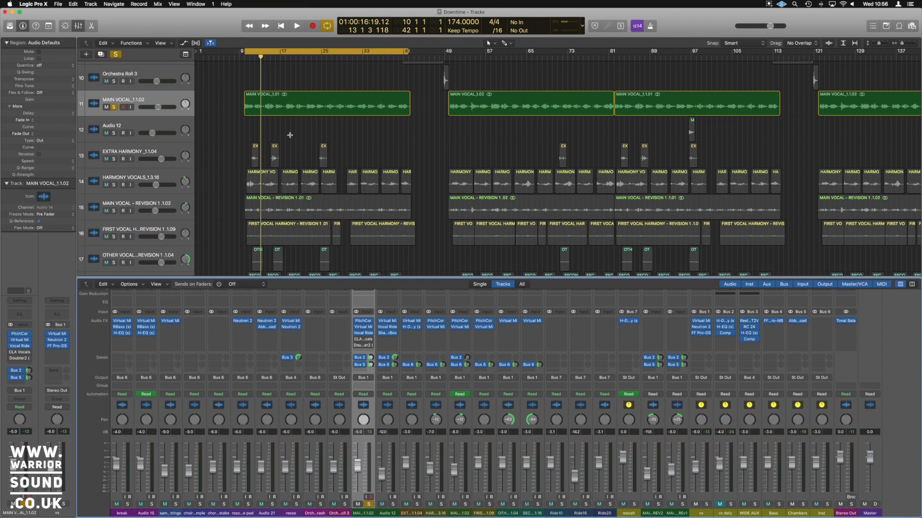
Mute the Chambers bus and audition the soloed main vocal with Doubler2 bypassed
{"action": "key", "text": "space"}
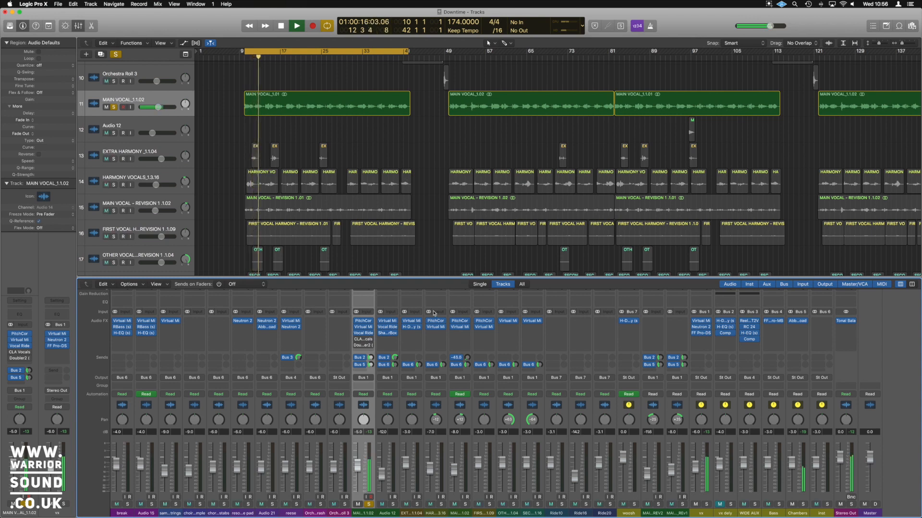
{"action": "key", "text": "space"}
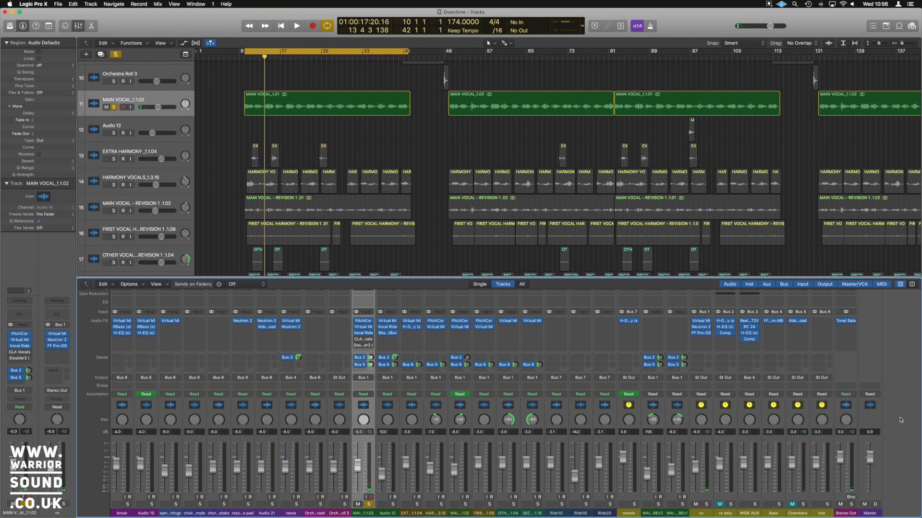
{"action": "key", "text": "space"}
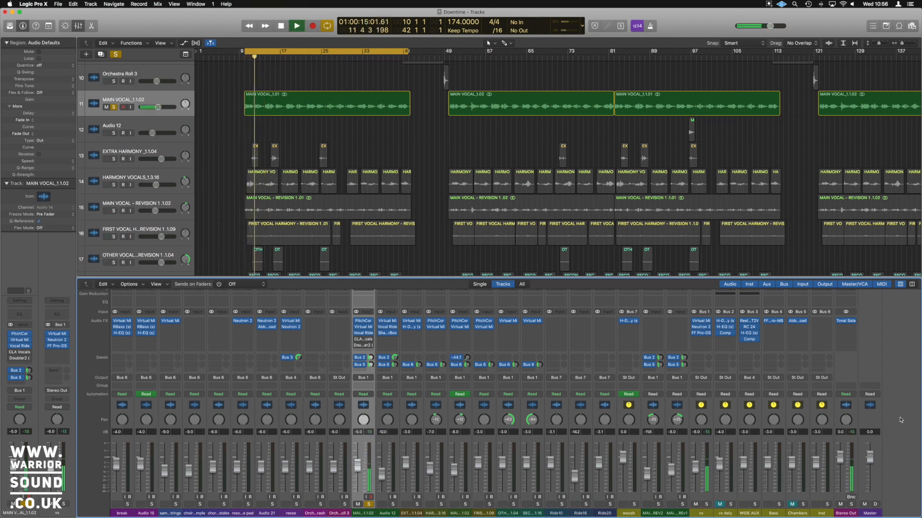
{"action": "key", "text": "space"}
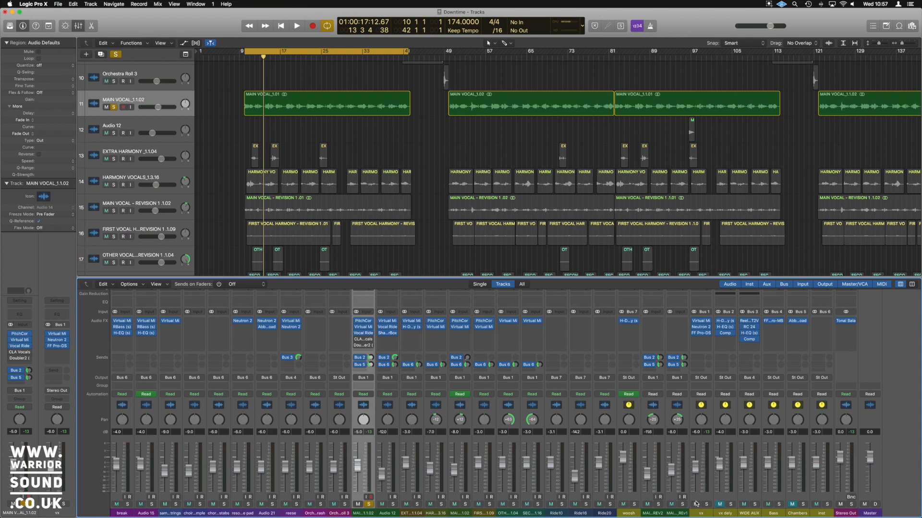
Audition the undoubled main vocal with the Bass, break and Audio 15 channels also soloed, and clear those extra solos
{"action": "left_click", "coordinate": [779, 504]}
{"action": "left_click", "coordinate": [128, 505]}
{"action": "left_click", "coordinate": [152, 505]}
{"action": "key", "text": "space"}
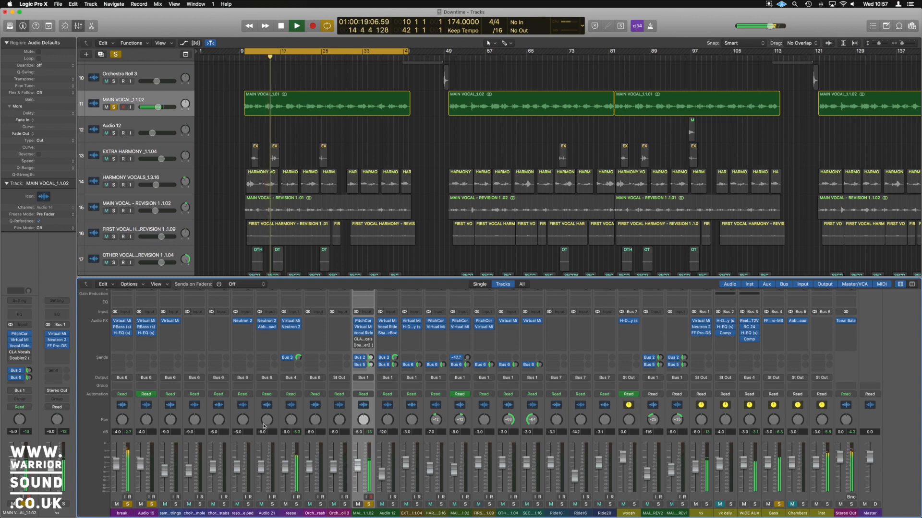
{"action": "key", "text": "space"}
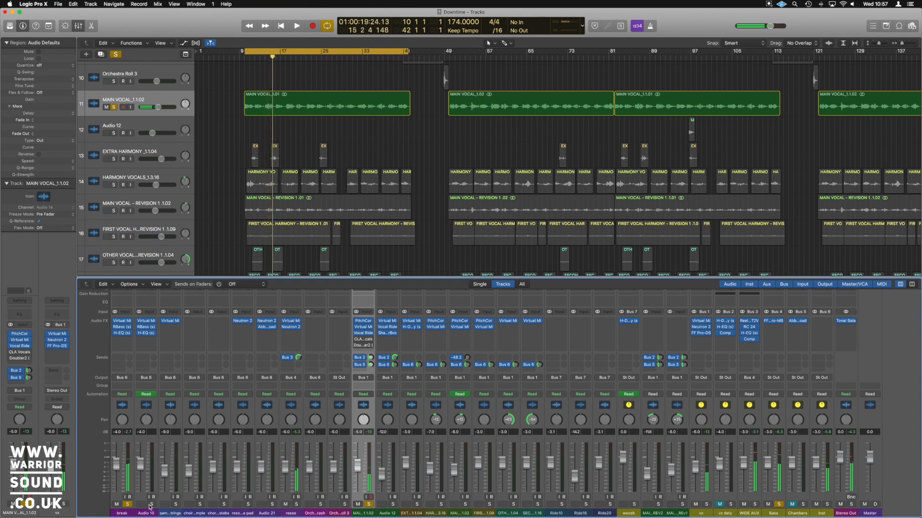
{"action": "left_click", "coordinate": [127, 504]}
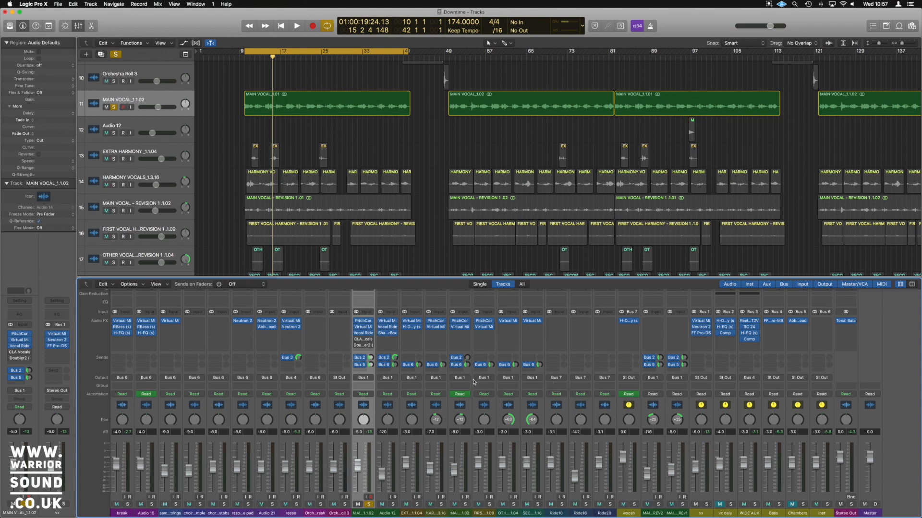
Enable the Doubler2 plug-in on the main vocal channel and play back the soloed vocal
{"action": "left_click", "coordinate": [366, 346]}
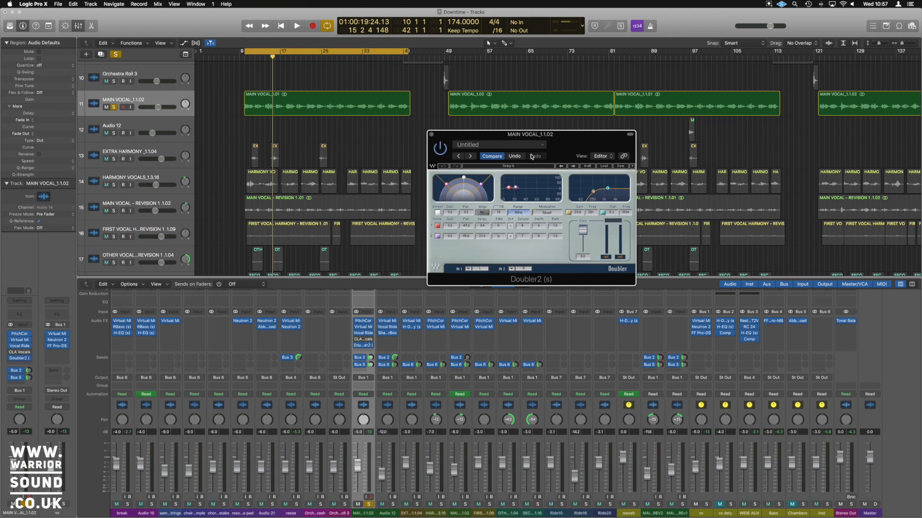
{"action": "left_click_drag", "start_coordinate": [546, 143], "coordinate": [551, 150]}
{"action": "key", "text": "space"}
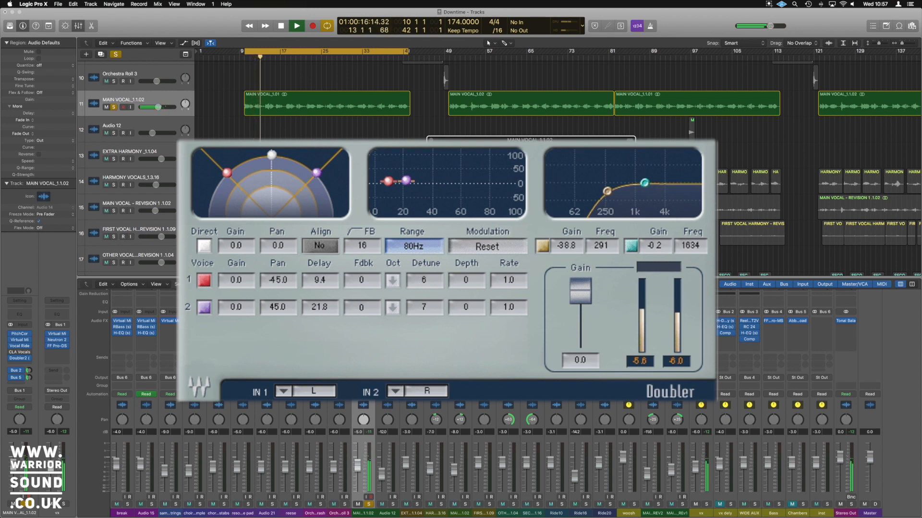
Audition the doubled vocal with the break, Audio 15 and Bass channels also soloed, and release those solos
{"action": "left_click", "coordinate": [127, 504]}
{"action": "left_click", "coordinate": [151, 504]}
{"action": "left_click", "coordinate": [779, 504]}
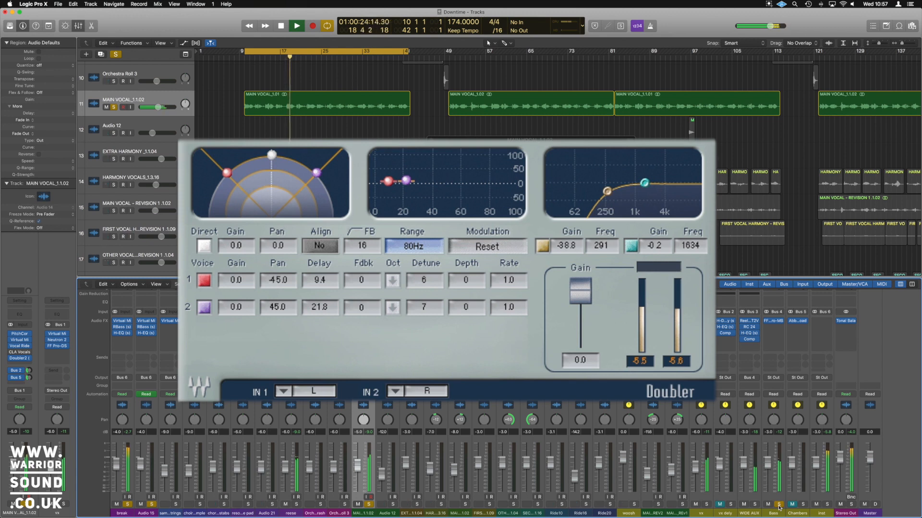
{"action": "left_click", "coordinate": [778, 506]}
{"action": "left_click", "coordinate": [152, 505]}
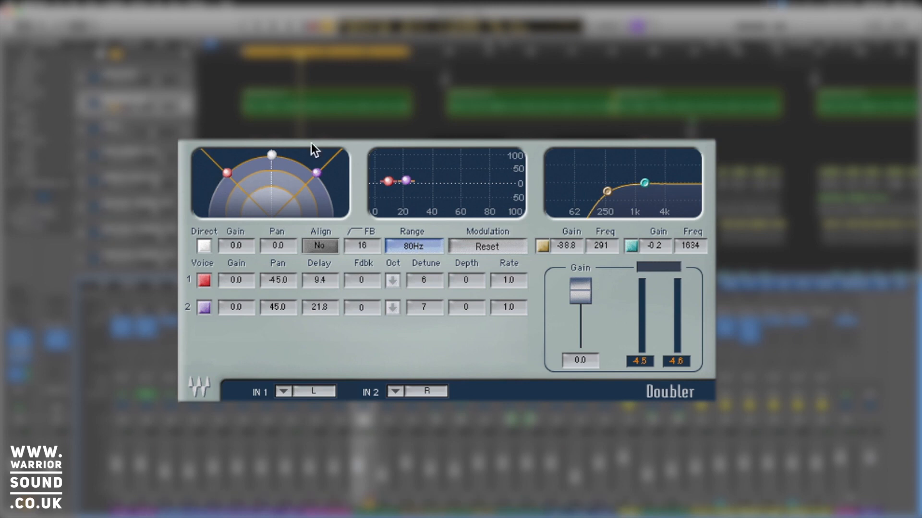
Pull both Doubler voices down to -48.0 gain and audition only the direct signal
{"action": "left_click_drag", "start_coordinate": [227, 173], "coordinate": [251, 187]}
{"action": "left_click_drag", "start_coordinate": [317, 171], "coordinate": [272, 215]}
{"action": "left_click_drag", "start_coordinate": [290, 182], "coordinate": [272, 215]}
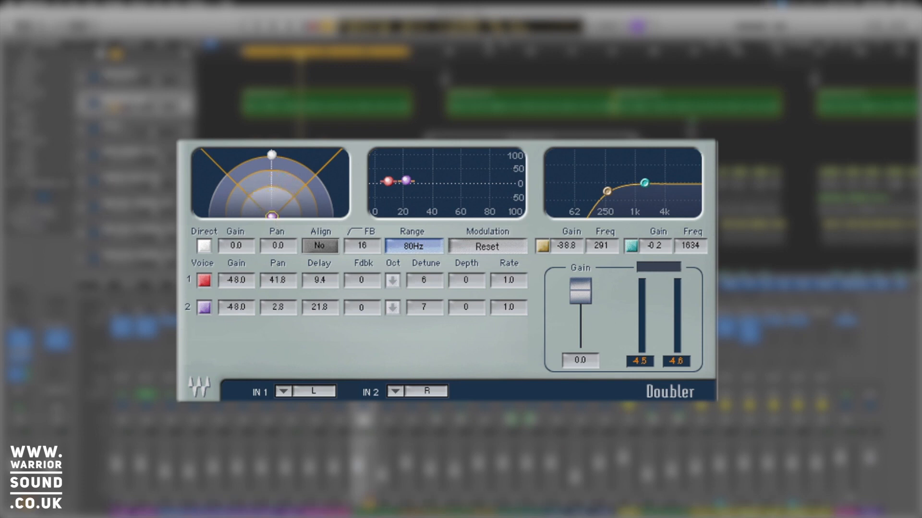
{"action": "key", "text": "space"}
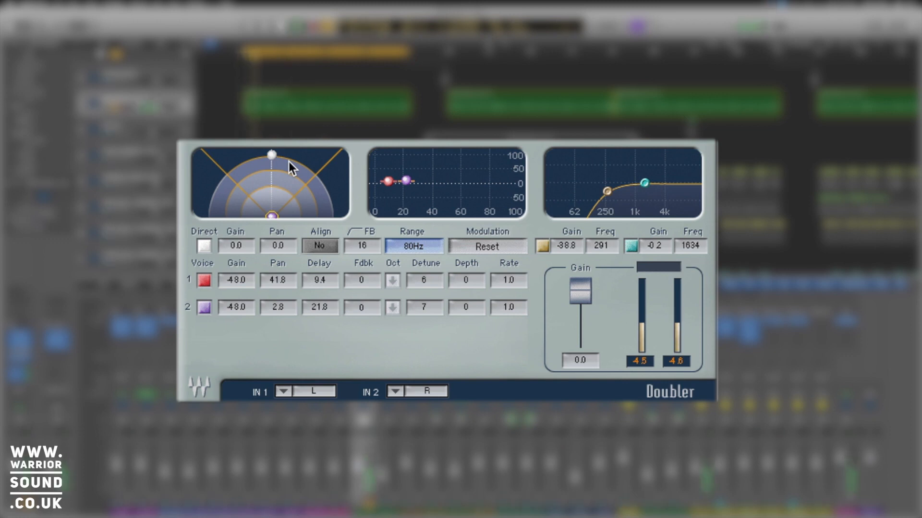
{"action": "key", "text": "space"}
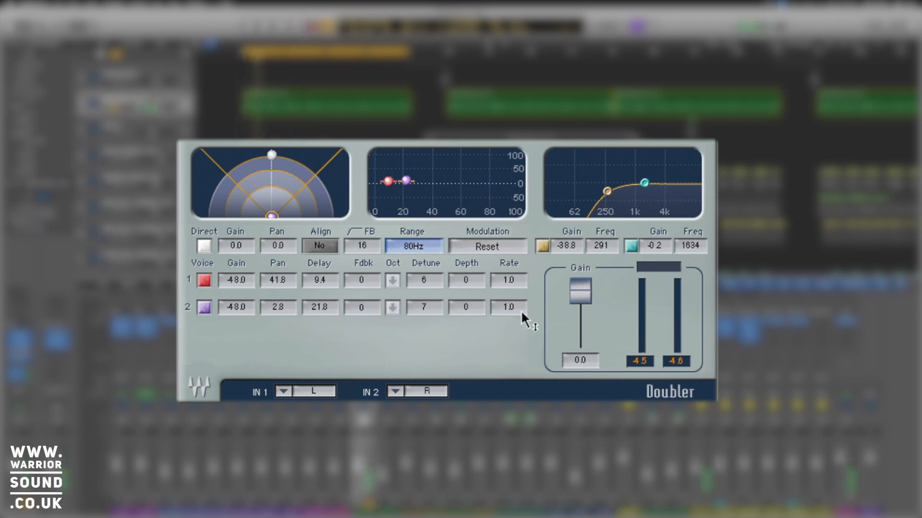
Set both Doubler voices to 0.0 gain near the centre, with voice 1 panned to 0.4 and voice 2 to 0.3
{"action": "left_click_drag", "start_coordinate": [272, 217], "coordinate": [272, 155]}
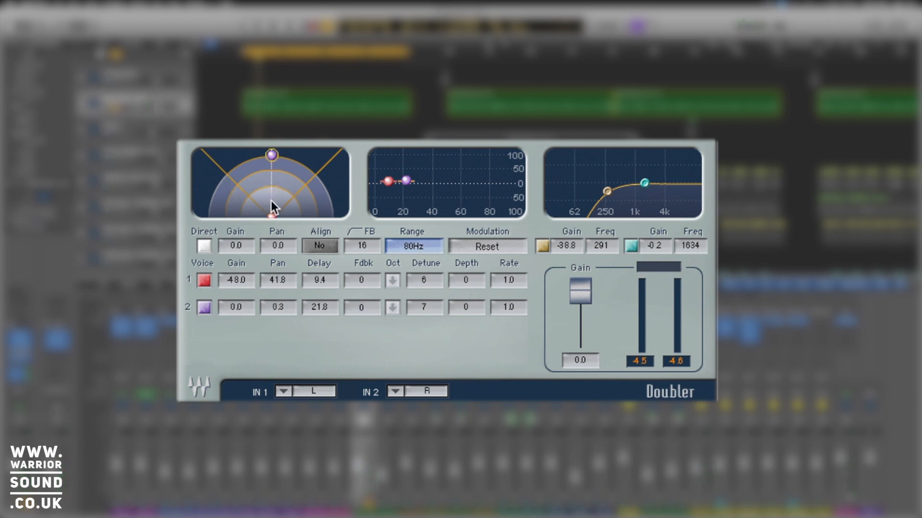
{"action": "left_click_drag", "start_coordinate": [272, 216], "coordinate": [298, 187]}
{"action": "left_click_drag", "start_coordinate": [264, 155], "coordinate": [273, 155]}
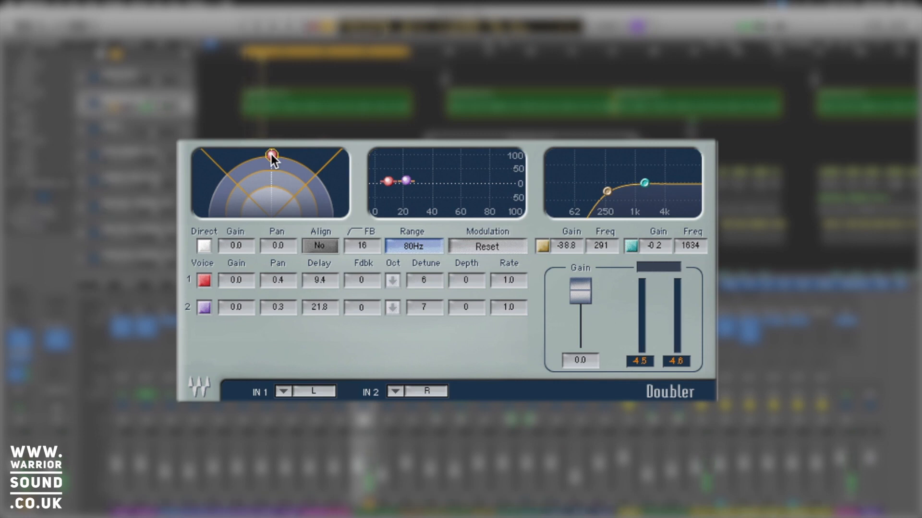
Spread the two doubled voices apart, with voice 1 panned 45.0 at -1.7 gain and voice 2 panned -45.0 at -1.2 gain
{"action": "left_click_drag", "start_coordinate": [271, 154], "coordinate": [313, 176]}
{"action": "left_click_drag", "start_coordinate": [271, 154], "coordinate": [232, 179]}
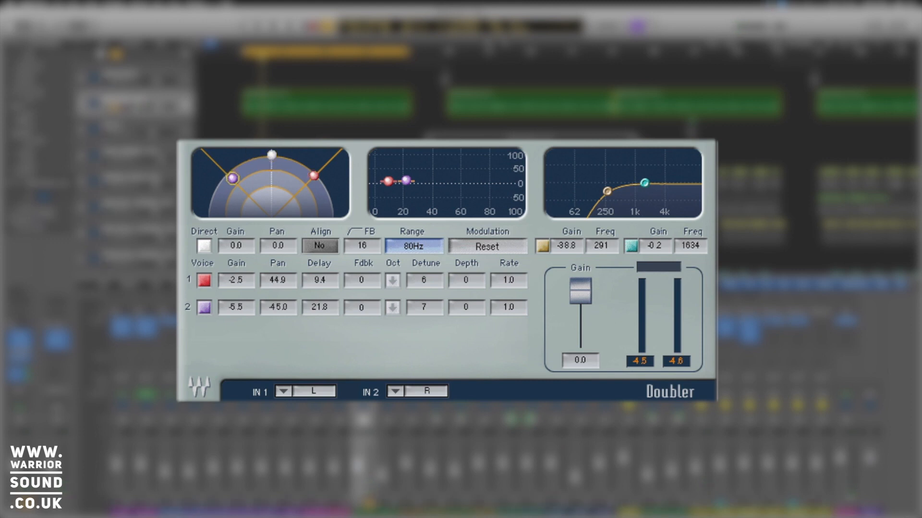
{"action": "left_click_drag", "start_coordinate": [314, 179], "coordinate": [315, 178]}
{"action": "mouse_move", "coordinate": [232, 179]}
{"action": "left_mouse_down"}
{"action": "mouse_move", "coordinate": [292, 187]}
{"action": "mouse_move", "coordinate": [227, 172]}
{"action": "left_mouse_up"}
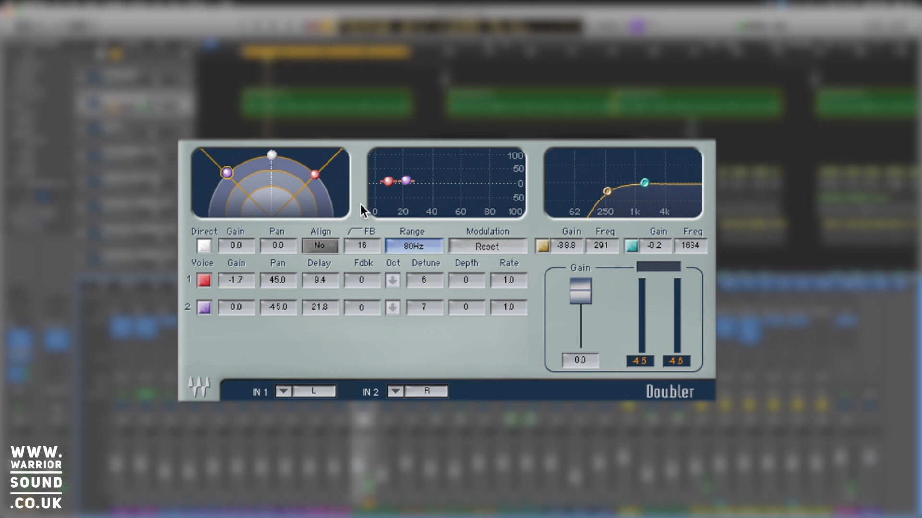
{"action": "mouse_move", "coordinate": [227, 173]}
{"action": "left_mouse_down"}
{"action": "mouse_move", "coordinate": [295, 160]}
{"action": "mouse_move", "coordinate": [228, 174]}
{"action": "left_mouse_up"}
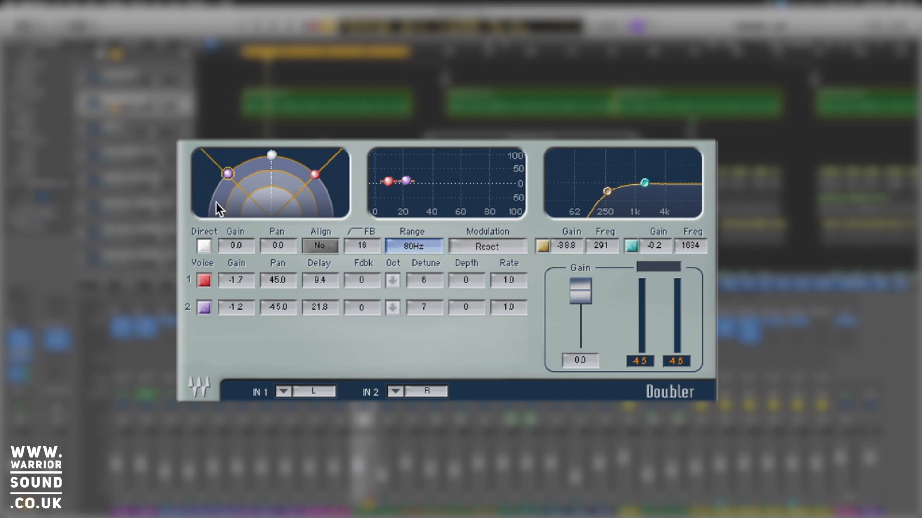
{"action": "left_click", "coordinate": [320, 177]}
Bring both doubled voices back near the centre at 0.0 gain and start playback of the soloed vocal
{"action": "left_click_drag", "start_coordinate": [228, 174], "coordinate": [270, 155]}
{"action": "left_click_drag", "start_coordinate": [315, 174], "coordinate": [272, 154]}
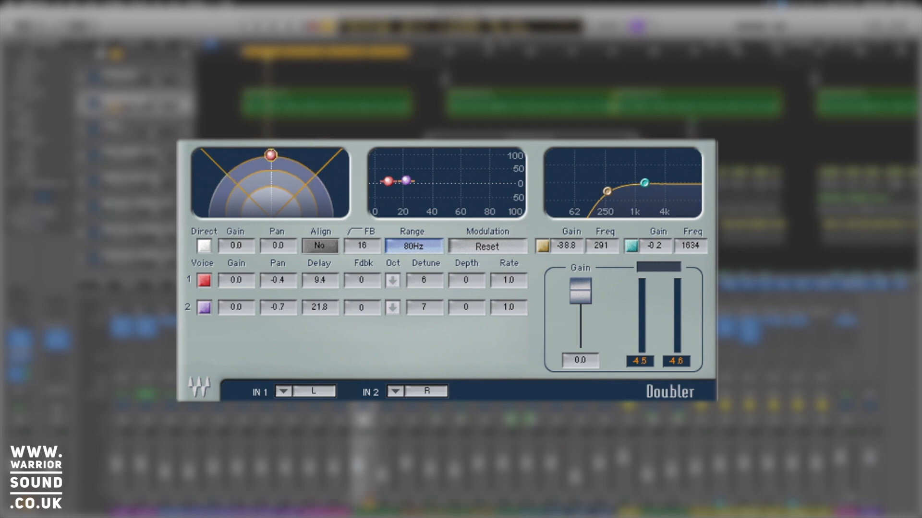
{"action": "key", "text": "space"}
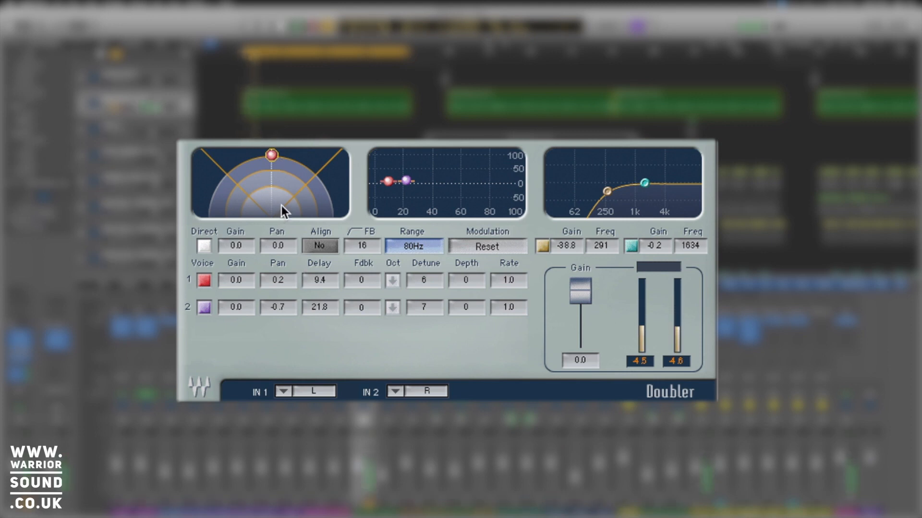
While the vocal plays, pan voice 1 to 45.0 and voice 2 to -45.0 at 0.0 gain, and stop playback
{"action": "left_click_drag", "start_coordinate": [271, 155], "coordinate": [317, 172]}
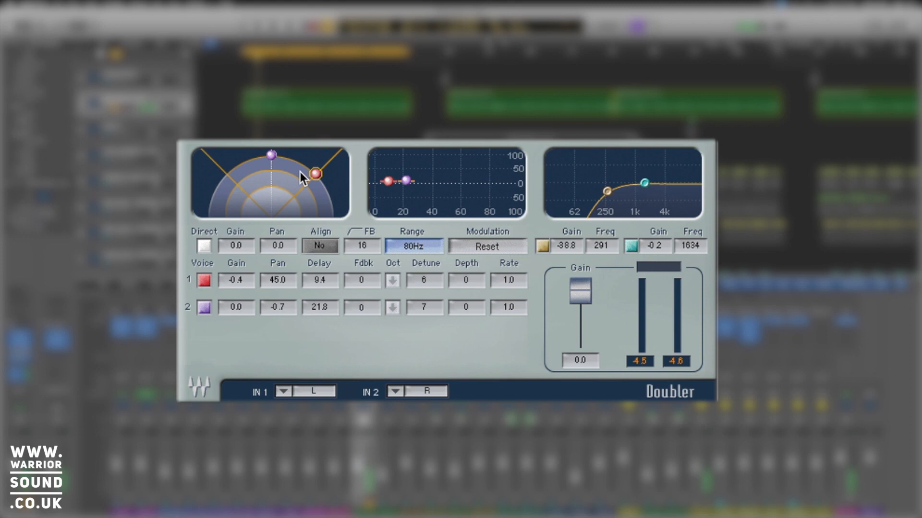
{"action": "left_click_drag", "start_coordinate": [272, 154], "coordinate": [227, 172]}
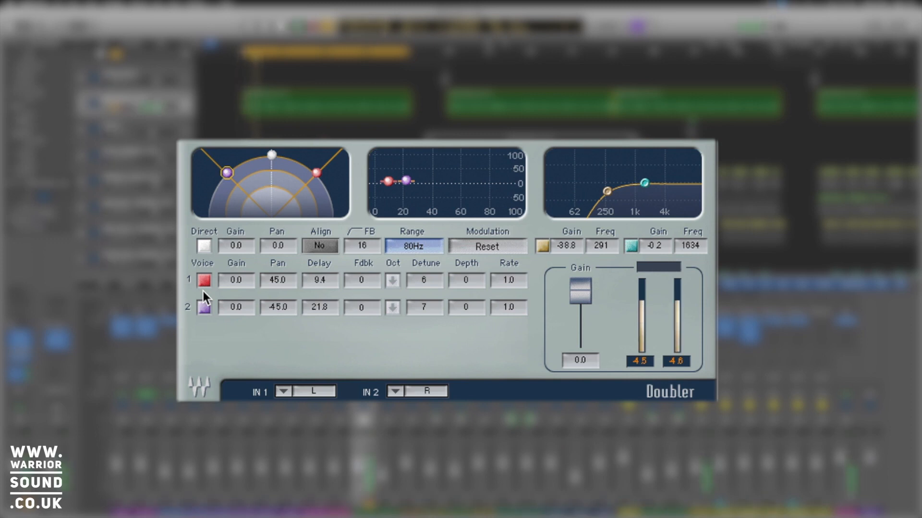
{"action": "key", "text": "space"}
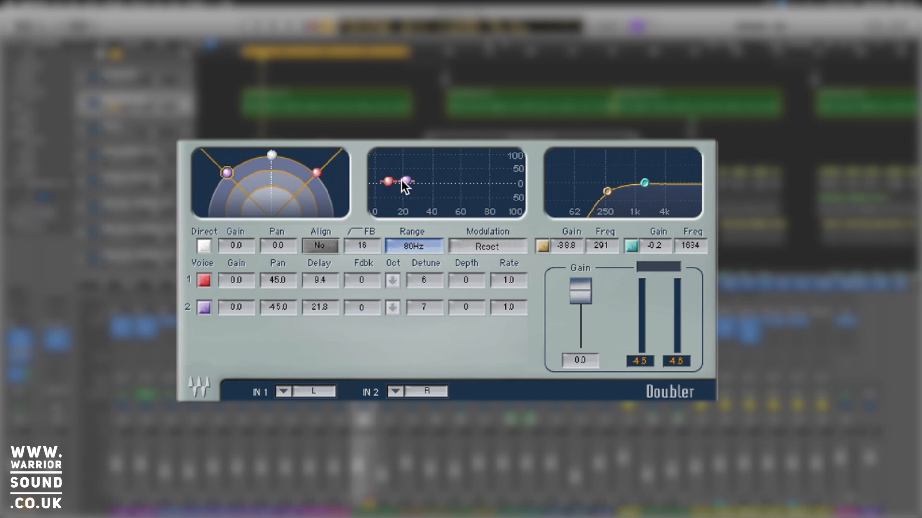
Audition voice 2 at 37 detune with 20.9 delay, and again at 65 detune with 40.1 delay
{"action": "left_click_drag", "start_coordinate": [405, 180], "coordinate": [404, 172]}
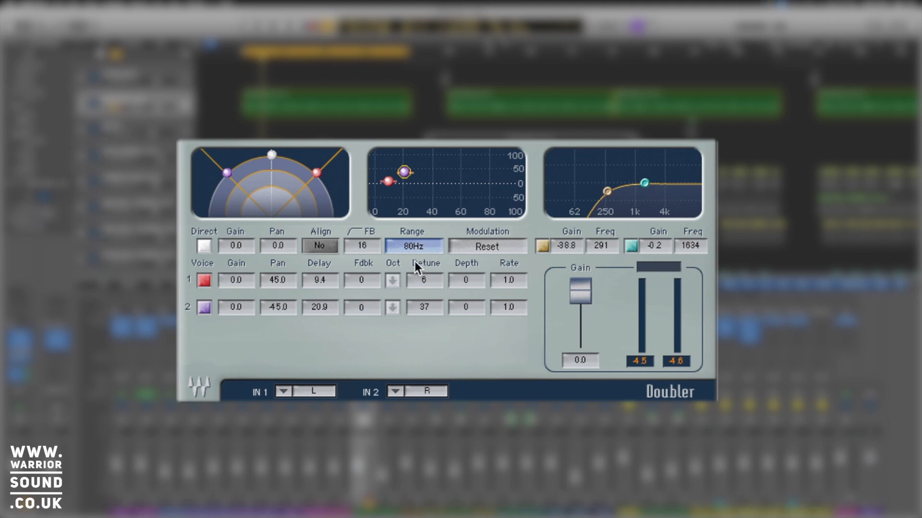
{"action": "key", "text": "space"}
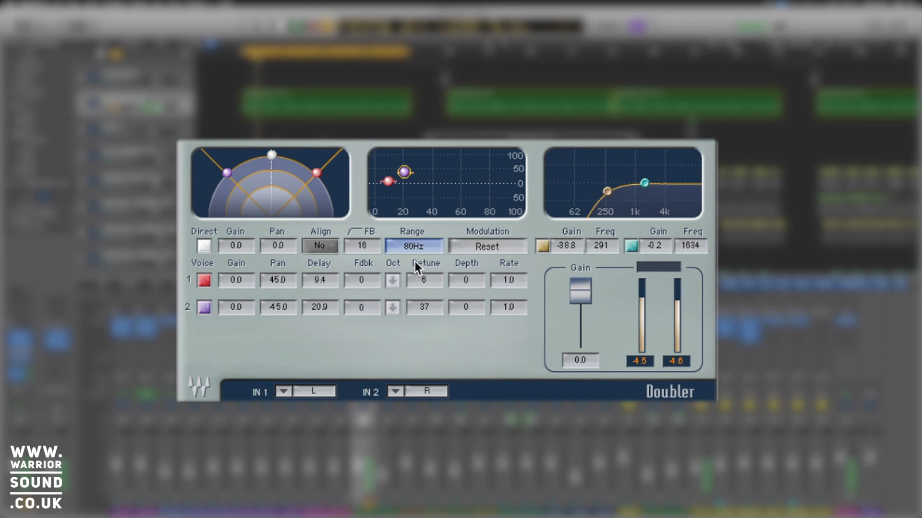
{"action": "key", "text": "space"}
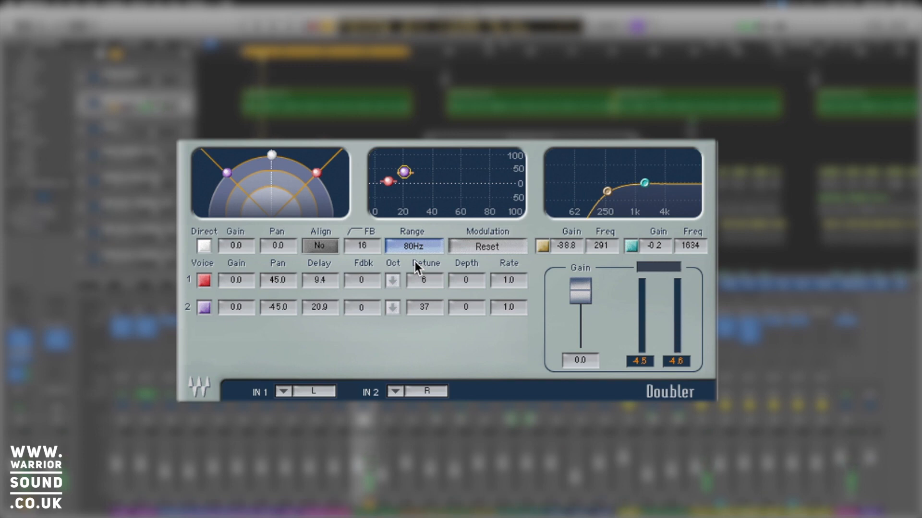
{"action": "left_click_drag", "start_coordinate": [404, 173], "coordinate": [432, 165]}
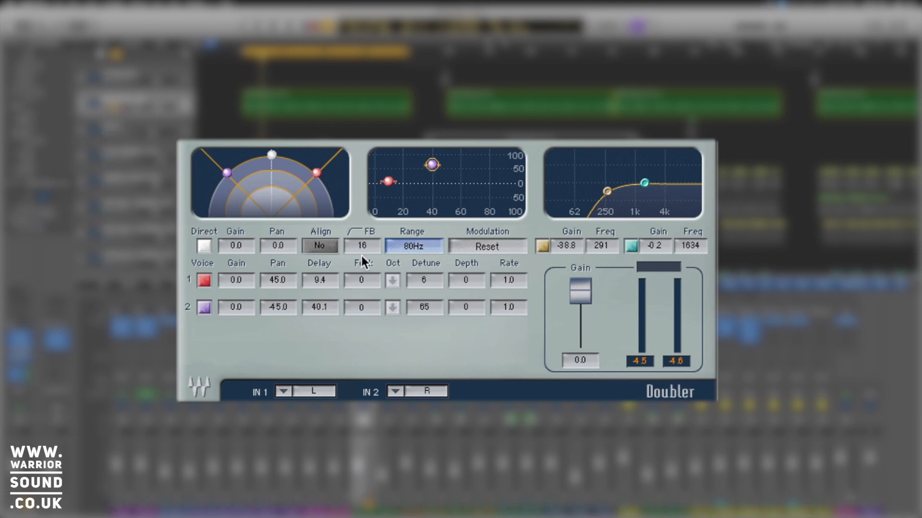
{"action": "key", "text": "space"}
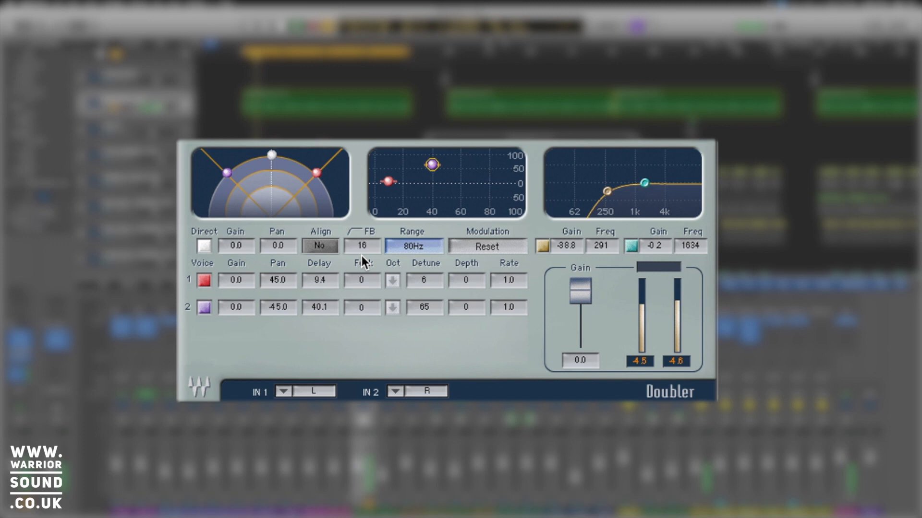
{"action": "key", "text": "space"}
Audition voice 2 at 13.0 delay with 4 detune, and settle it at 21.7 delay with 8 detune
{"action": "left_click_drag", "start_coordinate": [431, 166], "coordinate": [393, 181]}
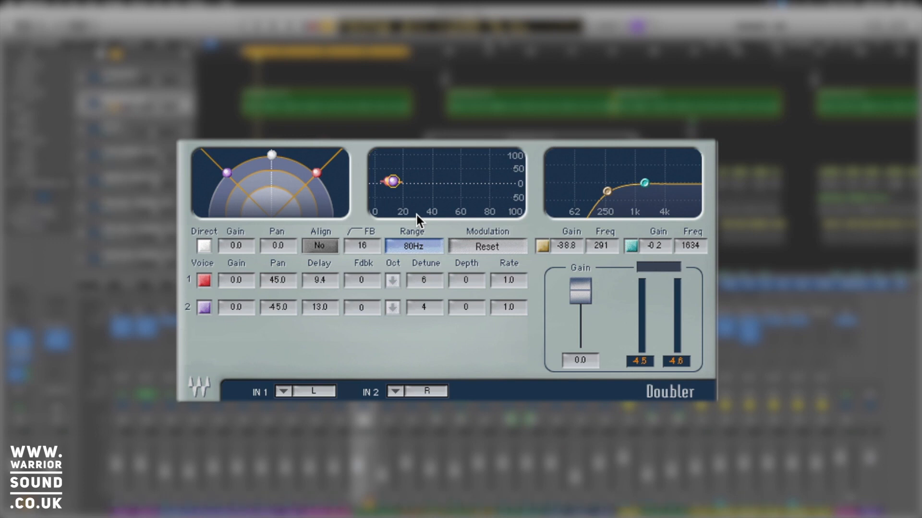
{"action": "key", "text": "space"}
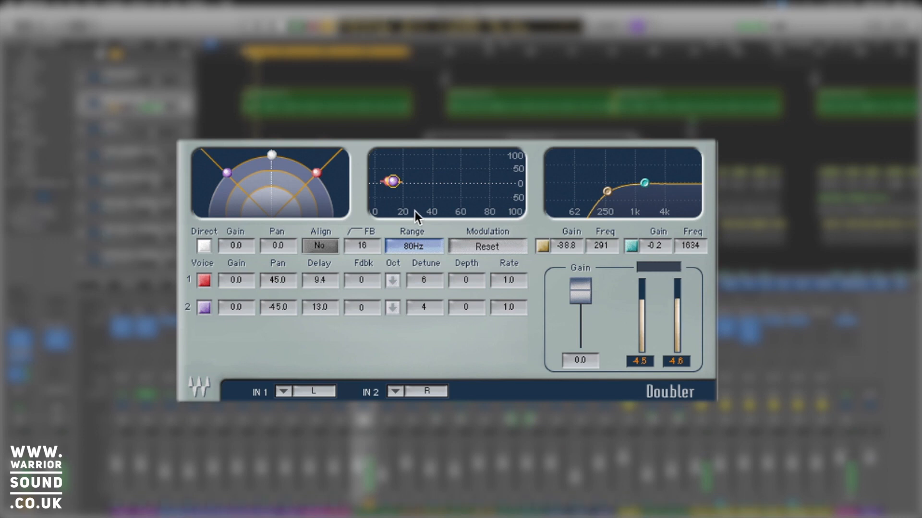
{"action": "key", "text": "space"}
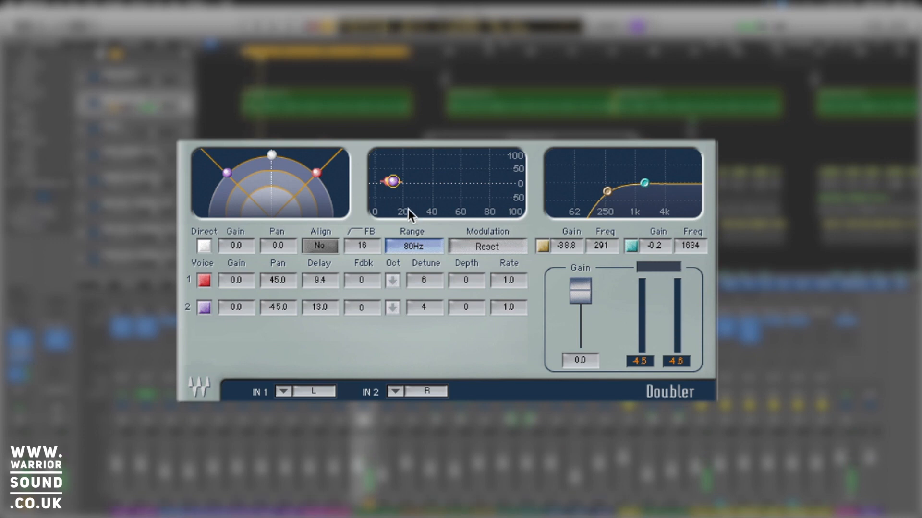
{"action": "left_click_drag", "start_coordinate": [392, 182], "coordinate": [406, 181]}
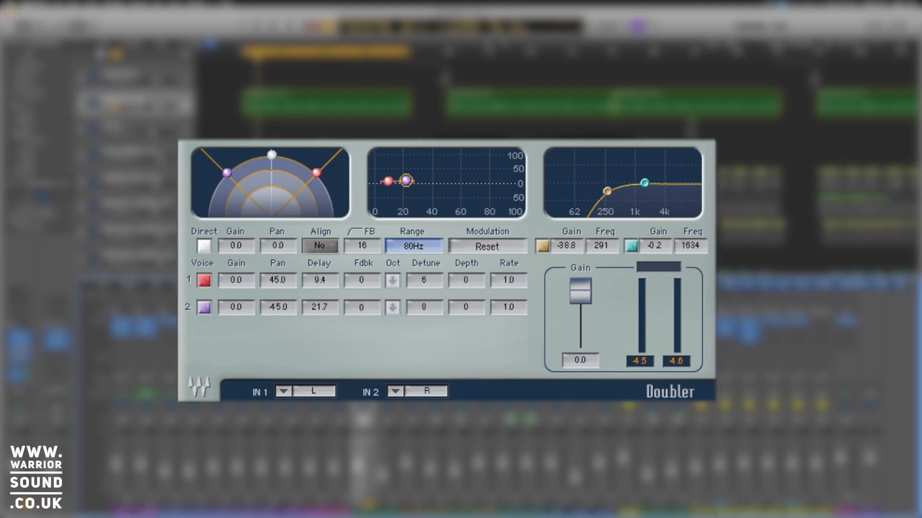
During playback, set the low filter to -22.8 gain at 265 and sweep the high filter down to 958 and back to the top end
{"action": "key", "text": "space"}
{"action": "left_click_drag", "start_coordinate": [606, 191], "coordinate": [687, 182]}
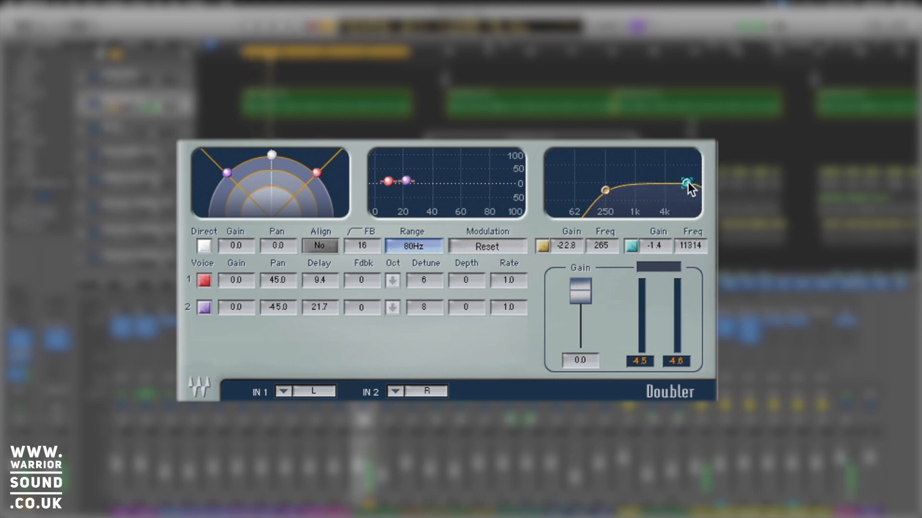
{"action": "left_click_drag", "start_coordinate": [688, 182], "coordinate": [634, 192]}
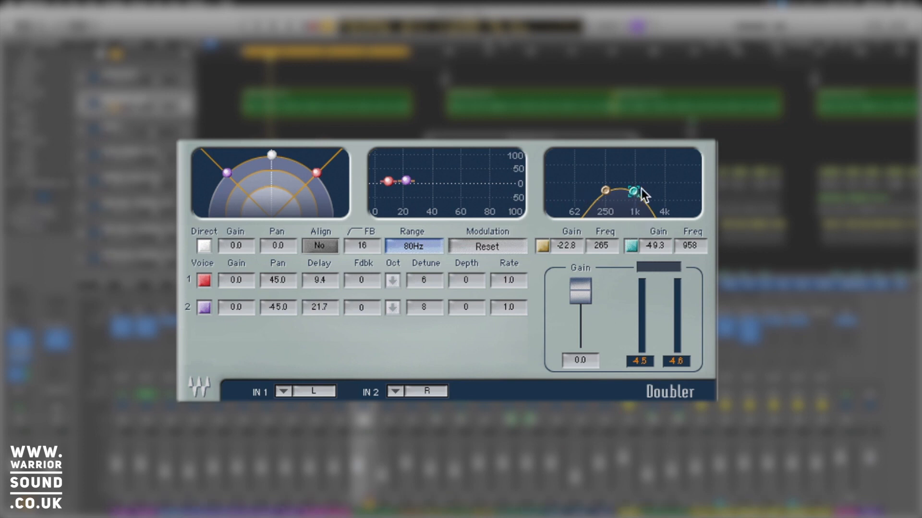
{"action": "left_click_drag", "start_coordinate": [635, 192], "coordinate": [696, 185]}
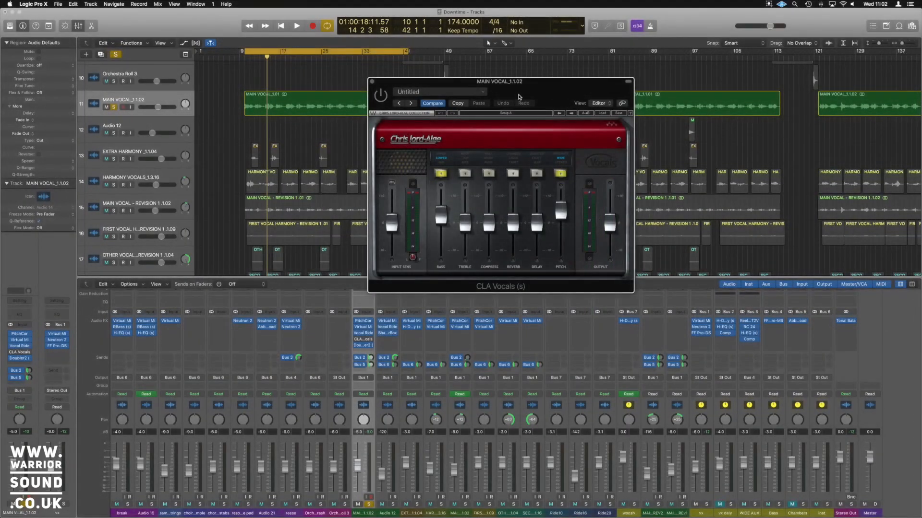
Arrange the CLA Vocals and Doubler2 windows side by side, bypassing Doubler2 and enabling CLA Vocals
{"action": "left_click_drag", "start_coordinate": [518, 97], "coordinate": [351, 142]}
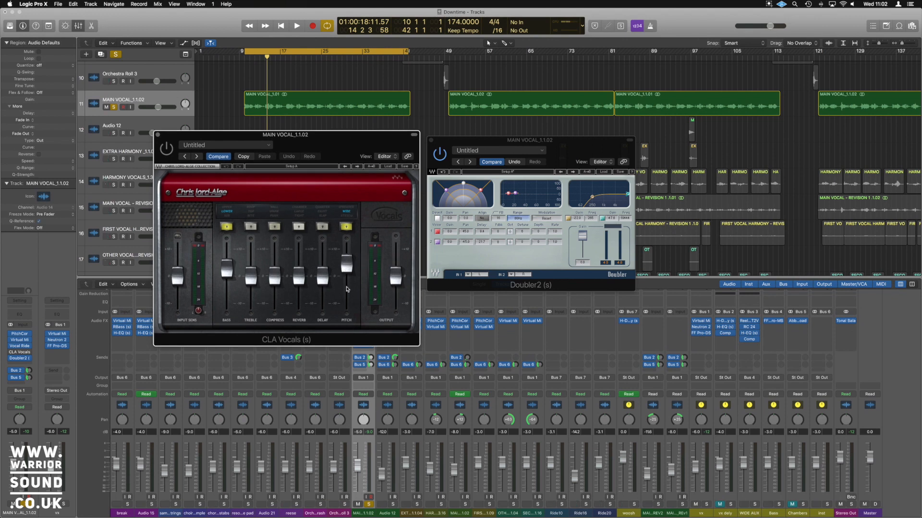
{"action": "left_click_drag", "start_coordinate": [439, 154], "coordinate": [474, 164]}
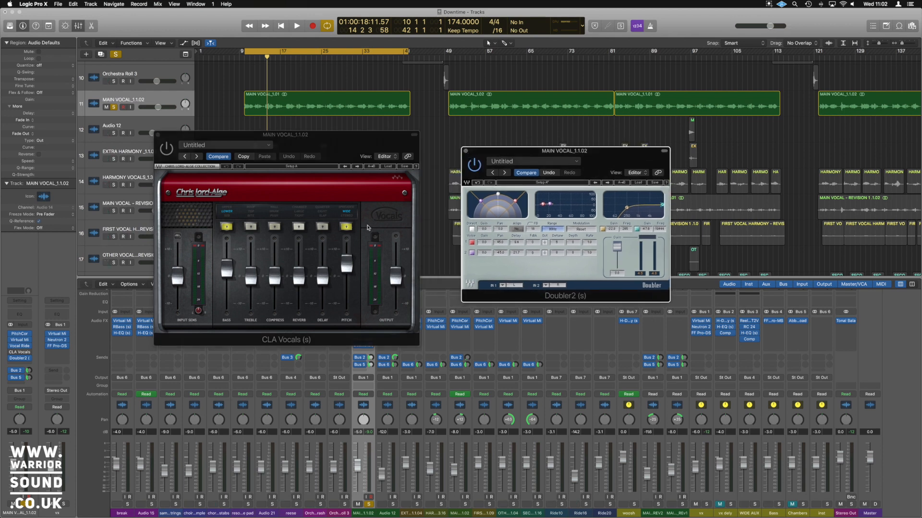
{"action": "left_click_drag", "start_coordinate": [524, 149], "coordinate": [578, 161]}
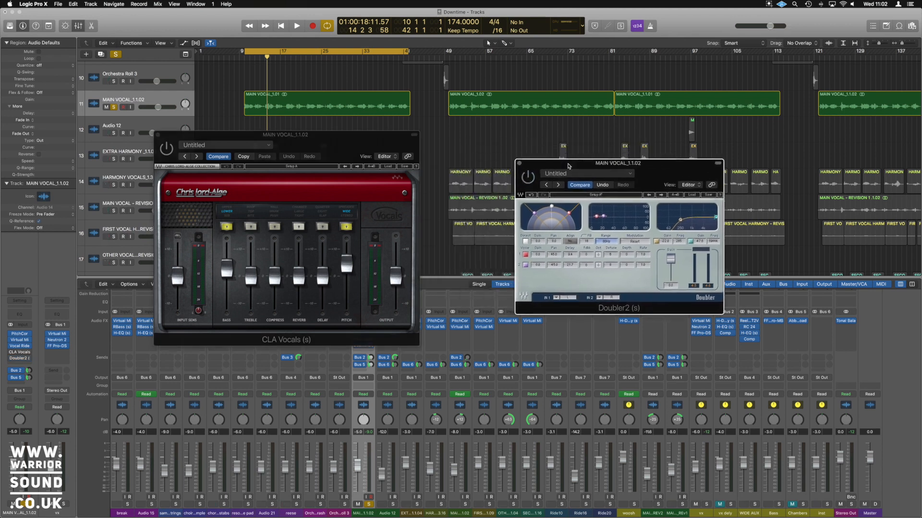
{"action": "left_click_drag", "start_coordinate": [340, 160], "coordinate": [497, 100]}
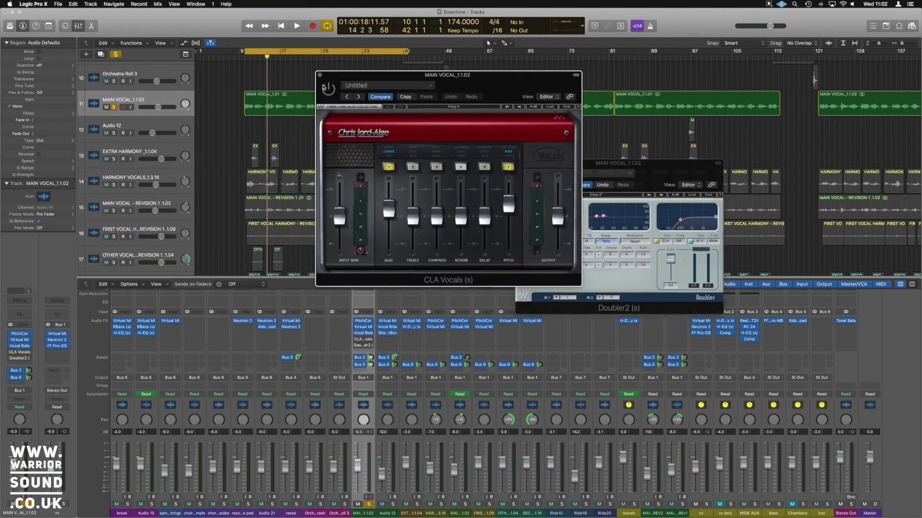
{"action": "left_click_drag", "start_coordinate": [442, 86], "coordinate": [375, 121]}
Compare the playing vocal with CLA Vocals bypassed and active, and leave only the Doubler2 window open
{"action": "key", "text": "space"}
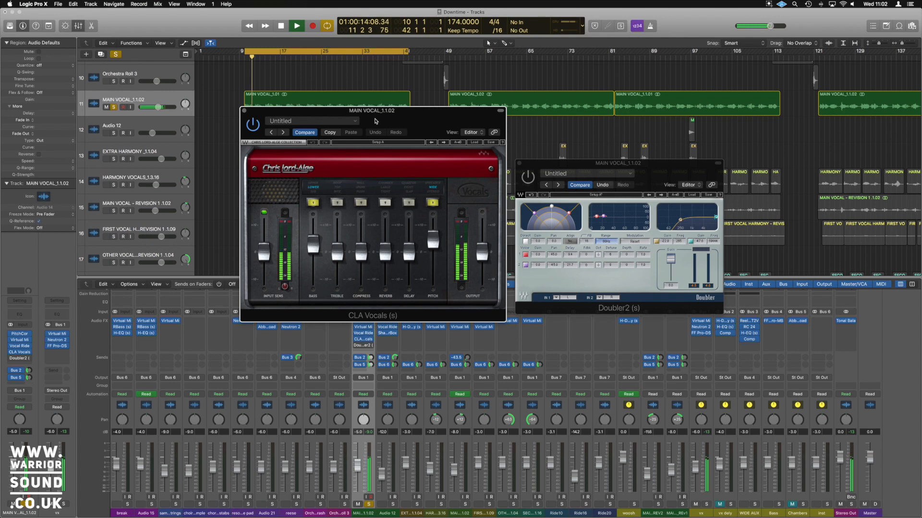
{"action": "left_click", "coordinate": [254, 126]}
{"action": "left_click", "coordinate": [253, 126]}
{"action": "left_click", "coordinate": [253, 127]}
{"action": "left_click", "coordinate": [244, 111]}
{"action": "key", "text": "space"}
{"action": "left_click_drag", "start_coordinate": [543, 166], "coordinate": [501, 174]}
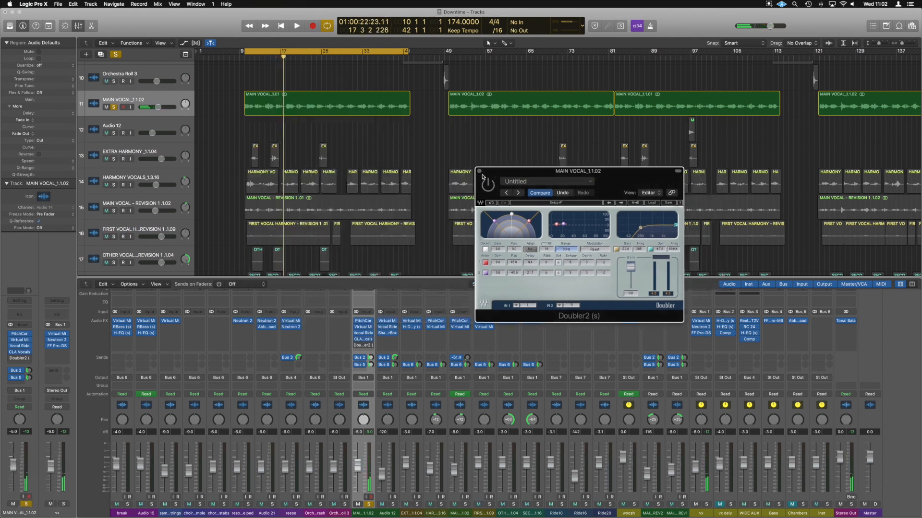